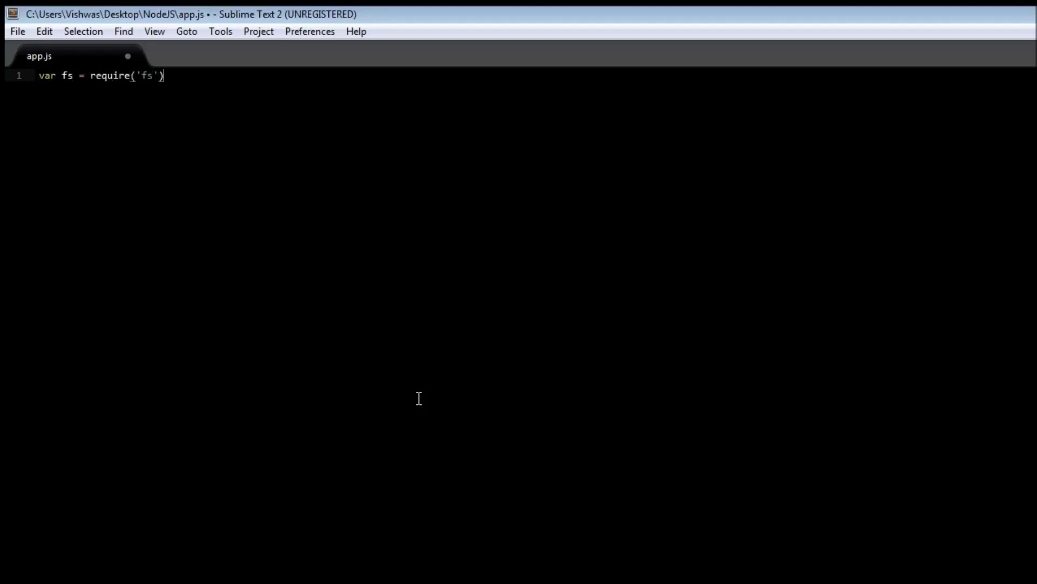
Step: Move the cursor to the end of line 1, after var fs = require('fs')
key("End")
type(";")
Step: Add line 2, var readableStream = fs.createReadStream('in.txt'), correcting the variable-name typo
key("Return")
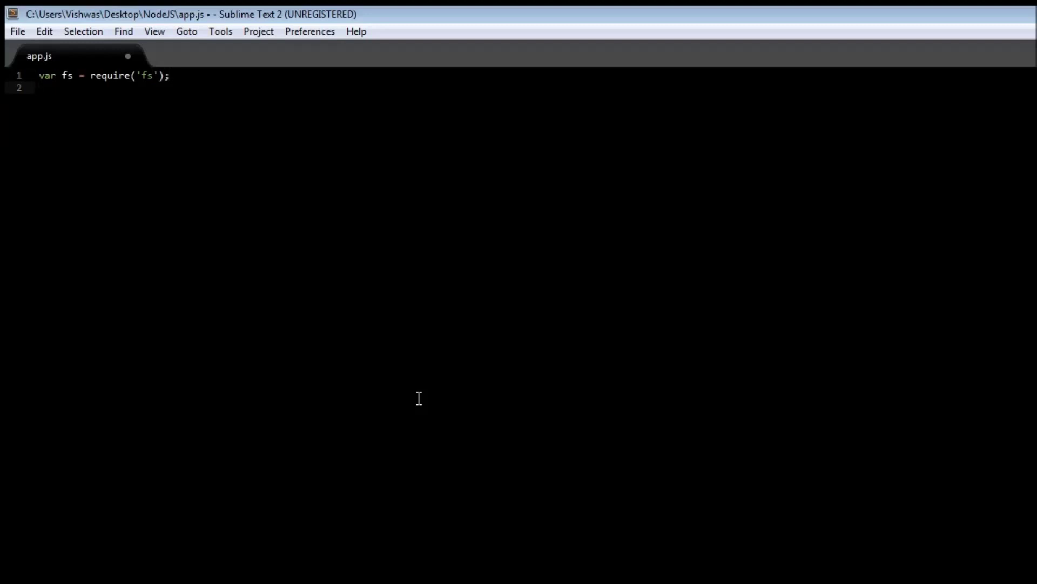
type("var")
type(" r")
type("eadable")
type("Sttr")
key("BackSpace")
key("BackSpace")
key("BackSpace")
type("ream = ")
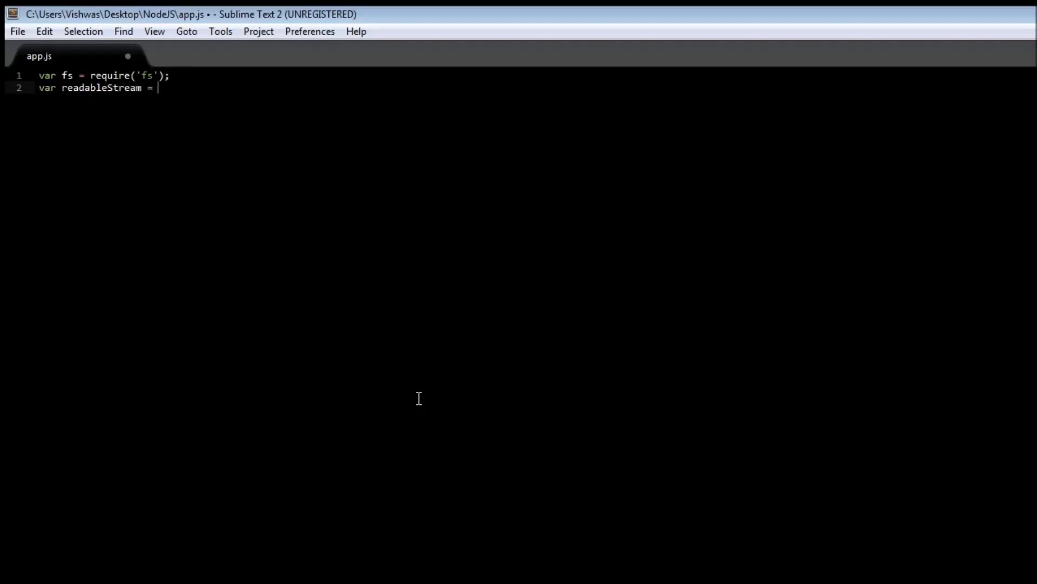
type("fs.")
type("createR")
type("eadStrea")
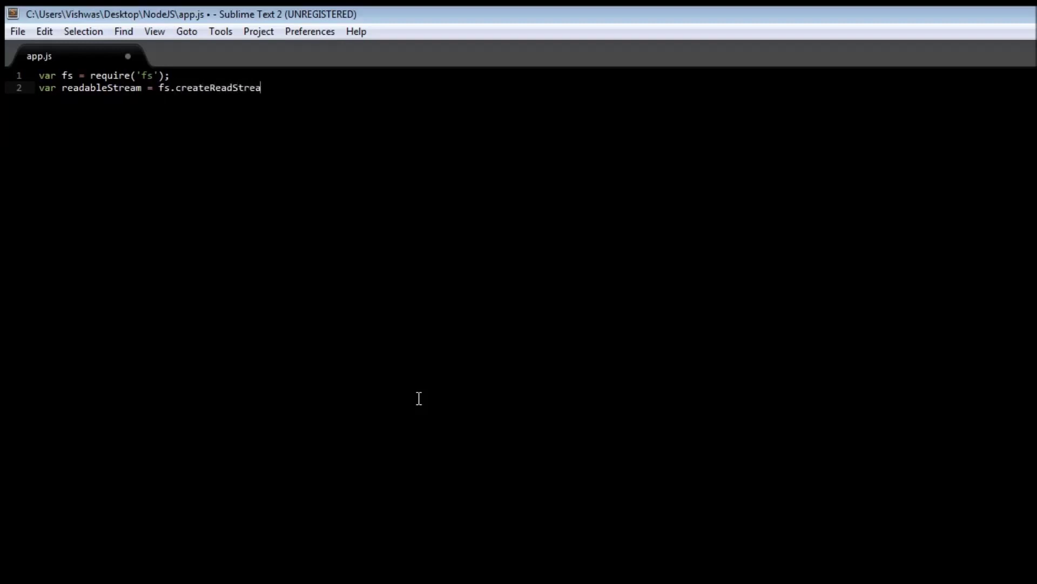
type("m(")
type("'in")
type(".txt")
key("End")
type(";")
Step: Add line 3, creating a writeableStream for out.txt
key("Return")
type("v")
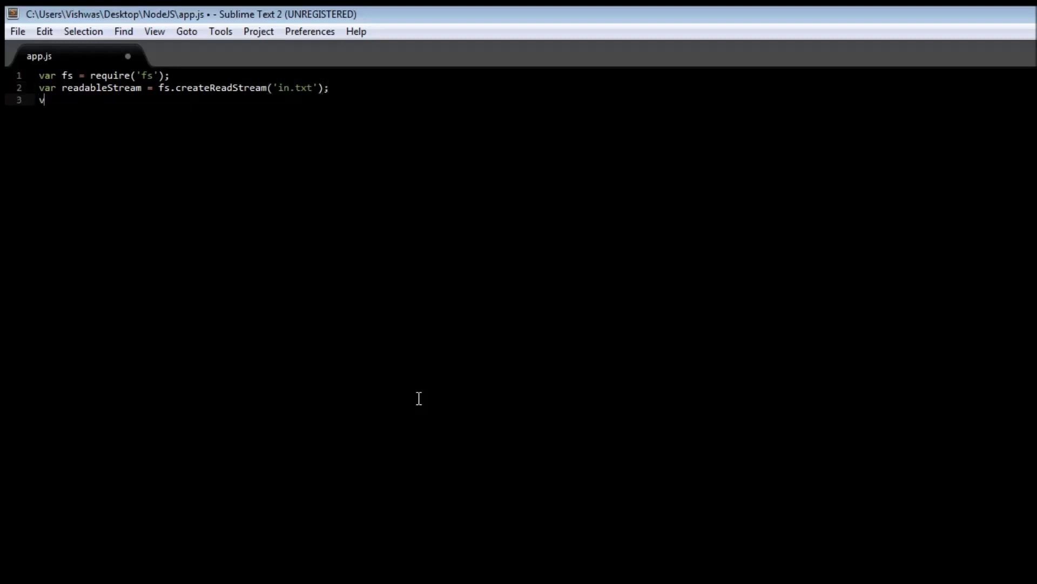
type("ar w")
type("ritea")
type("ble")
type("Str")
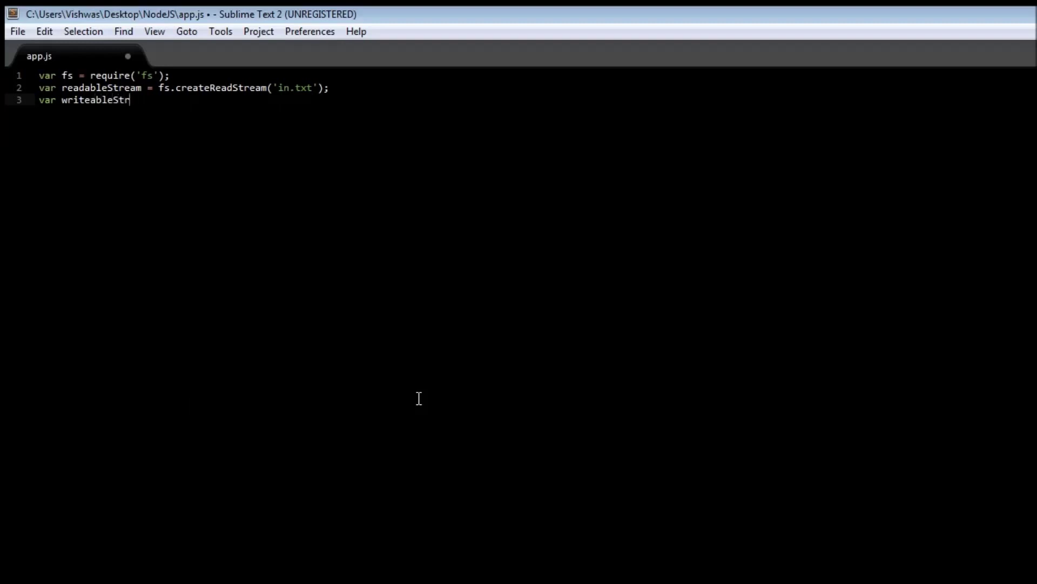
type("eam")
type(" = fs.")
type("createW")
type("riteStream")
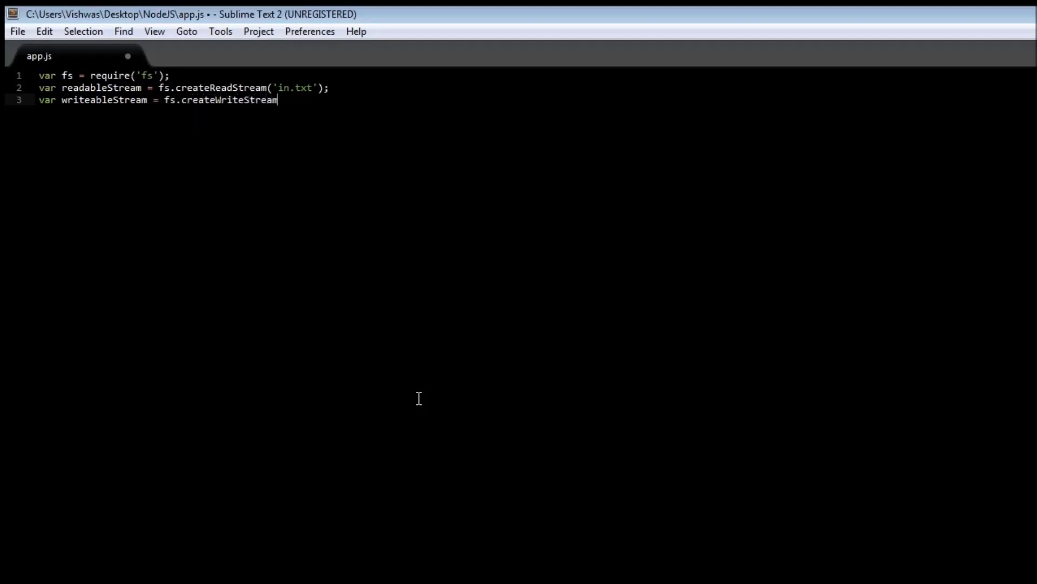
type("('")
type("out.")
type("txt")
key("End")
type(";")
key("Return")
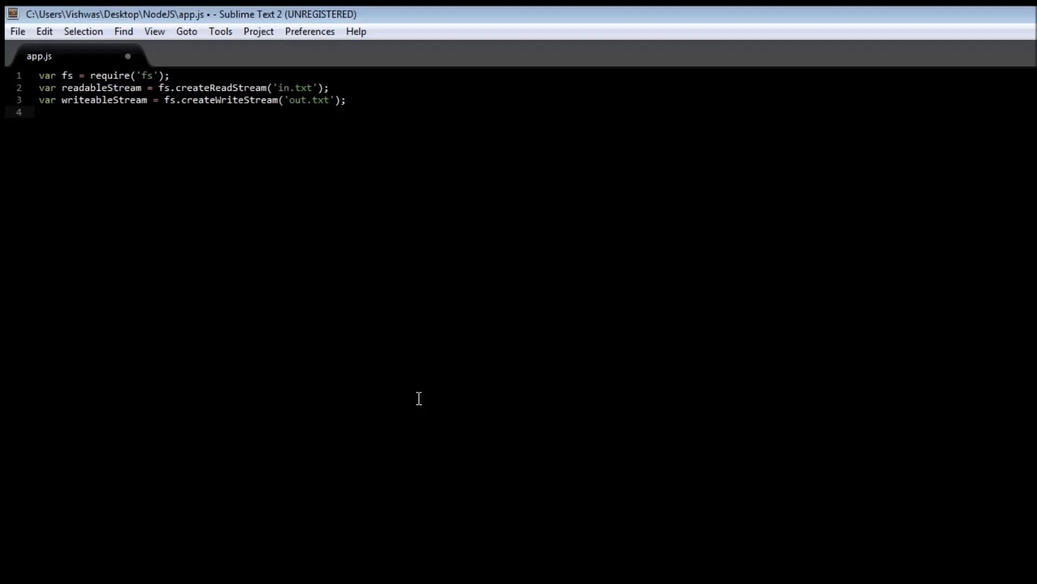
type("reada")
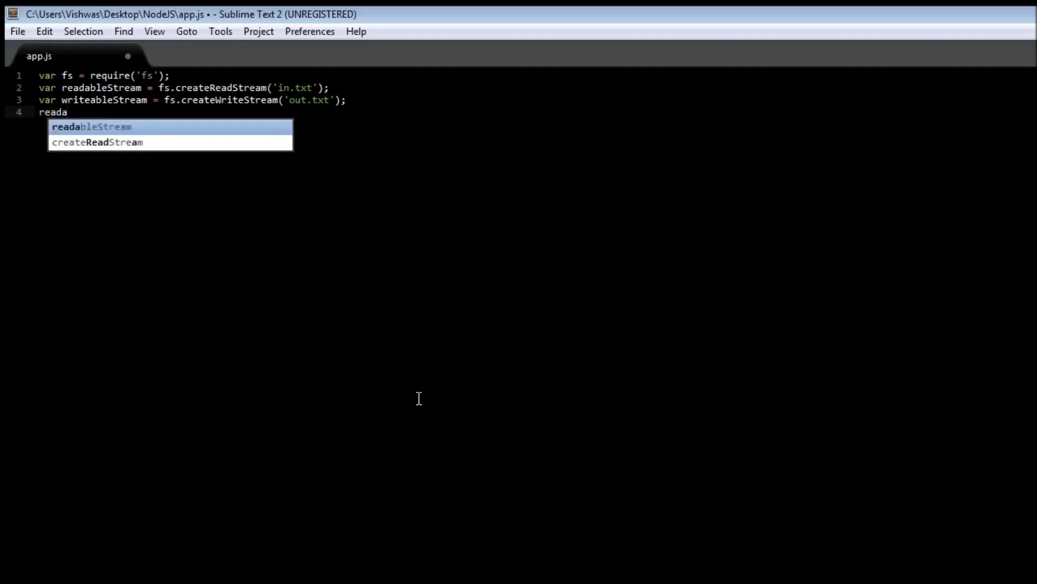
Step: Add readableStream.pipe(writeableStream); on line 4 using autocomplete, and save app.js
key("Tab")
type(".pip")
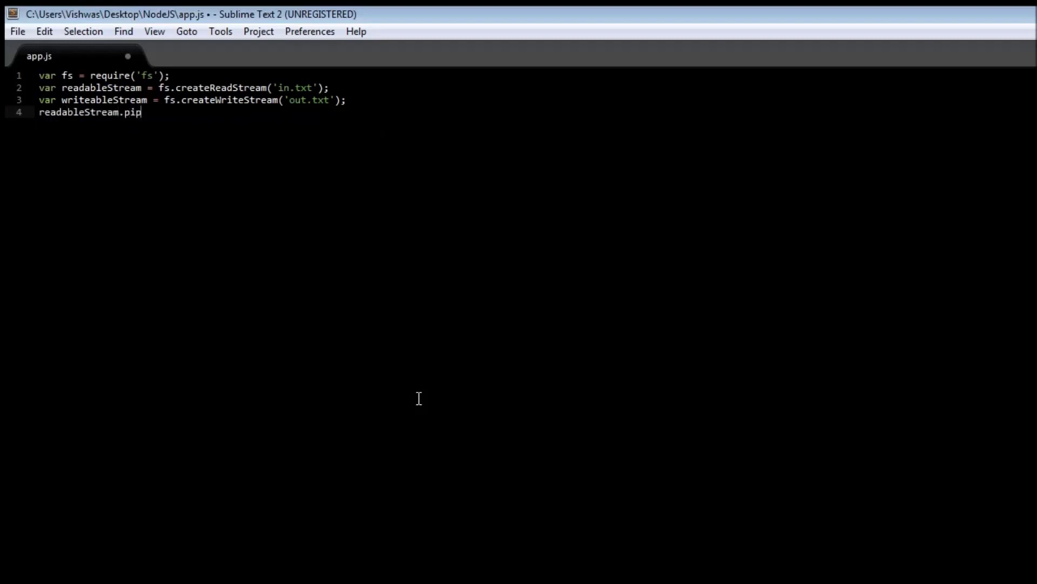
type("e(")
type("writ")
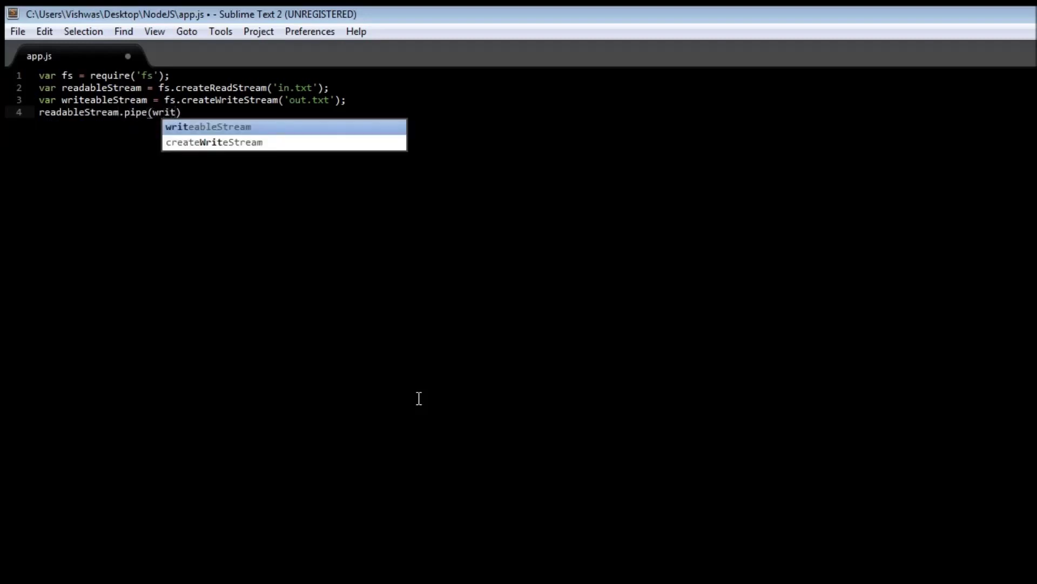
key("Tab")
key("Right")
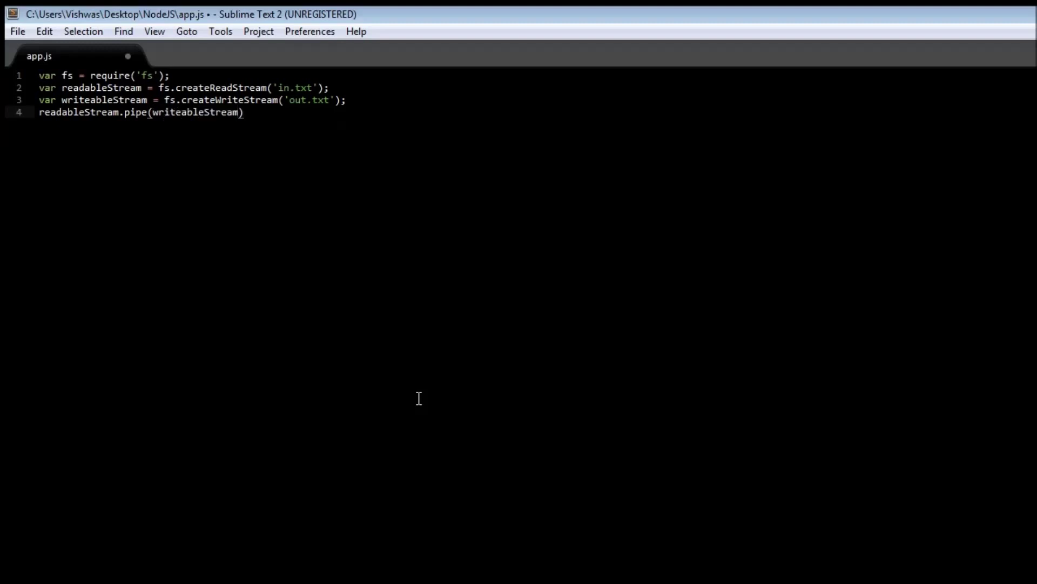
type(";")
key("ctrl+s")
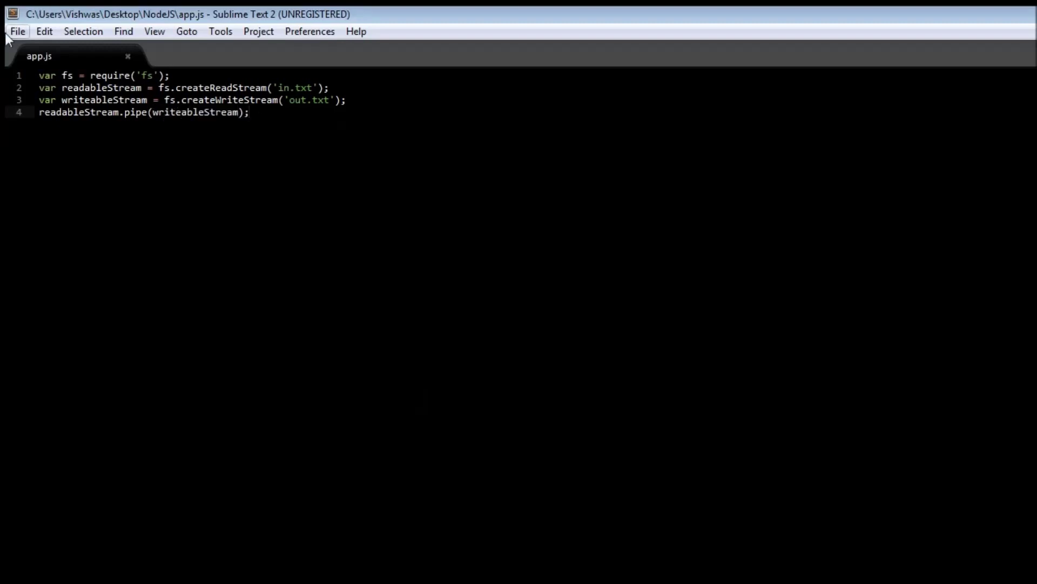
left_click(16, 31)
Step: Create a new file and save it as in.txt
left_click(33, 49)
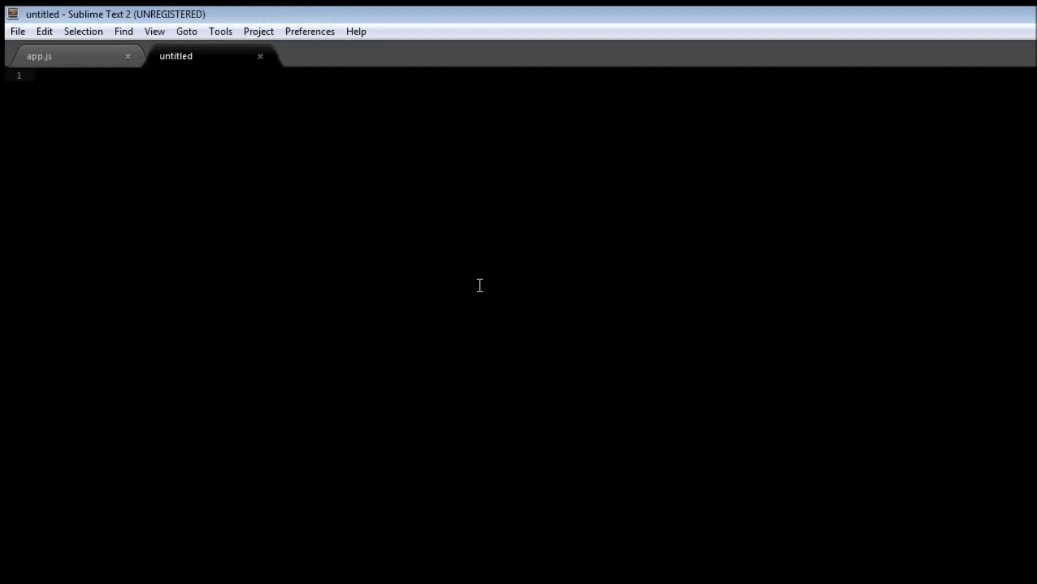
left_click(18, 32)
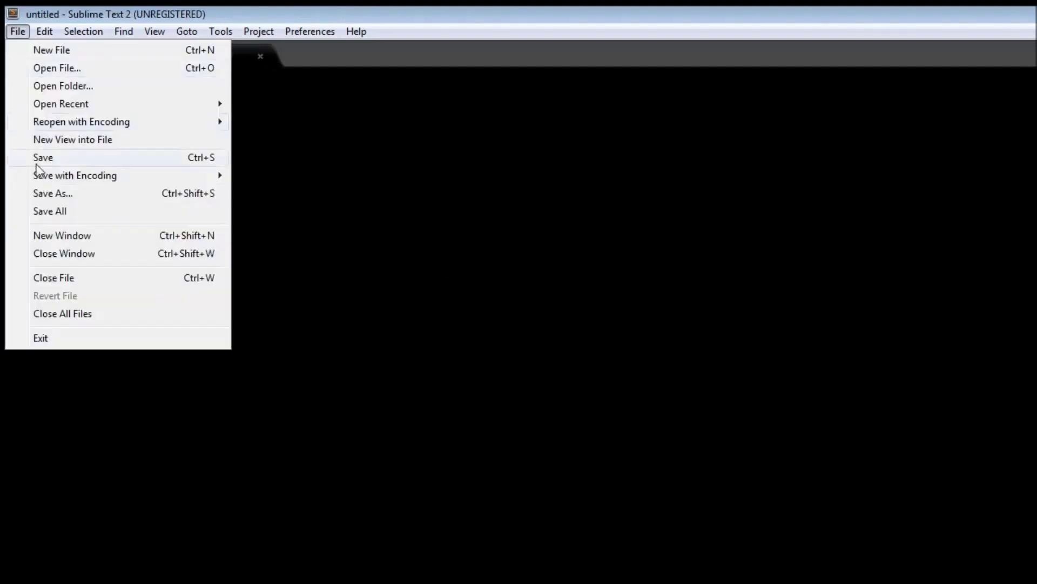
left_click(53, 156)
type("i")
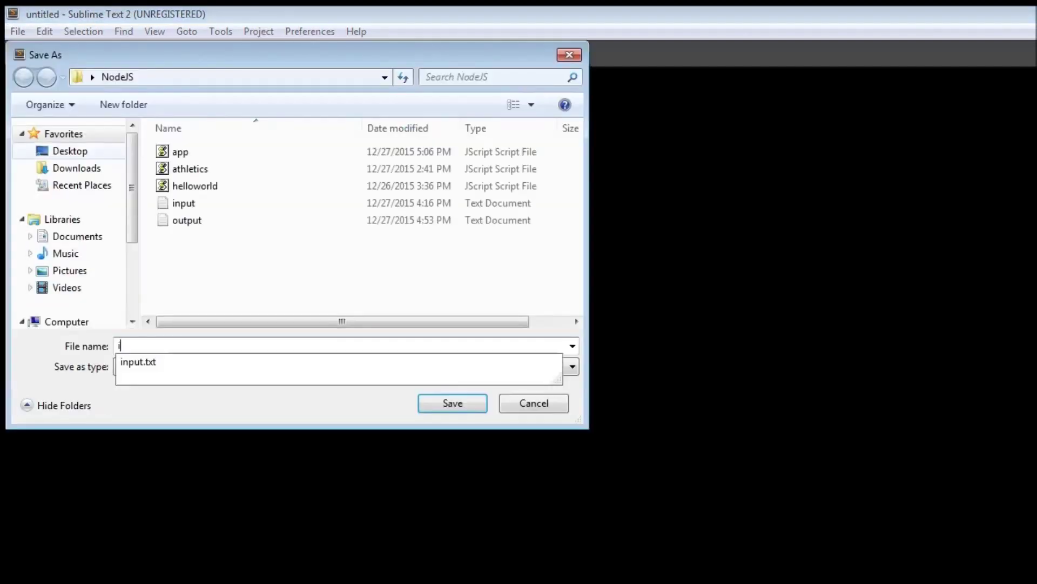
type("n.txt")
key("Return")
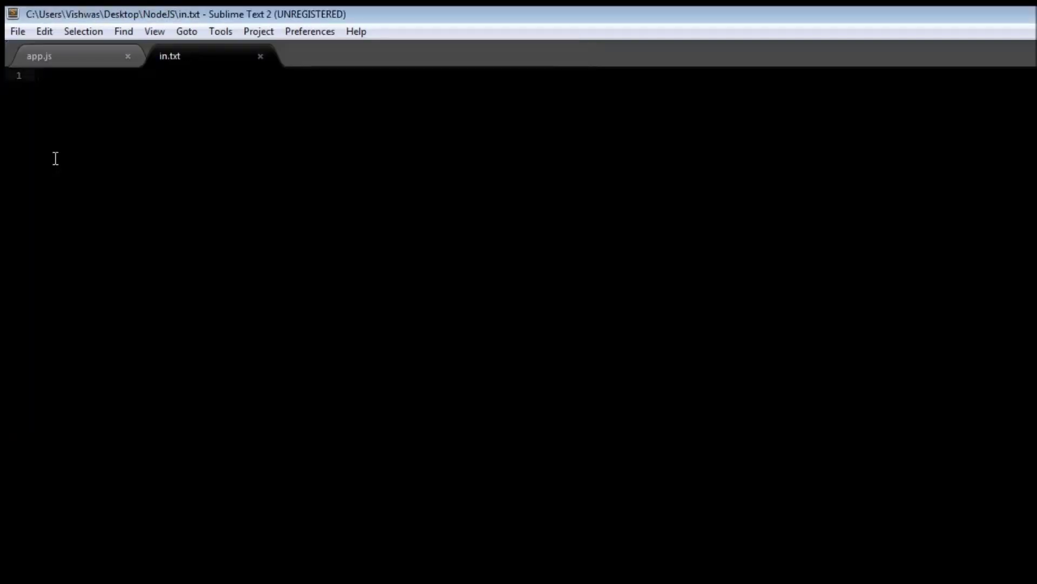
type("Ti")
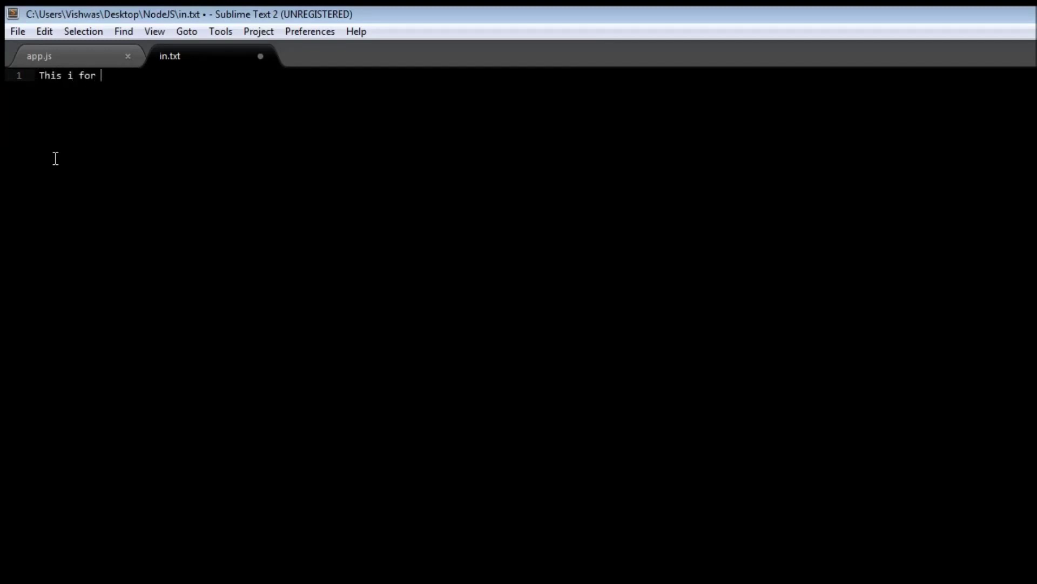
type("pipes")
type(".")
Step: Save 'This i for pipes.' in in.txt and go back to app.js
key("ctrl+s")
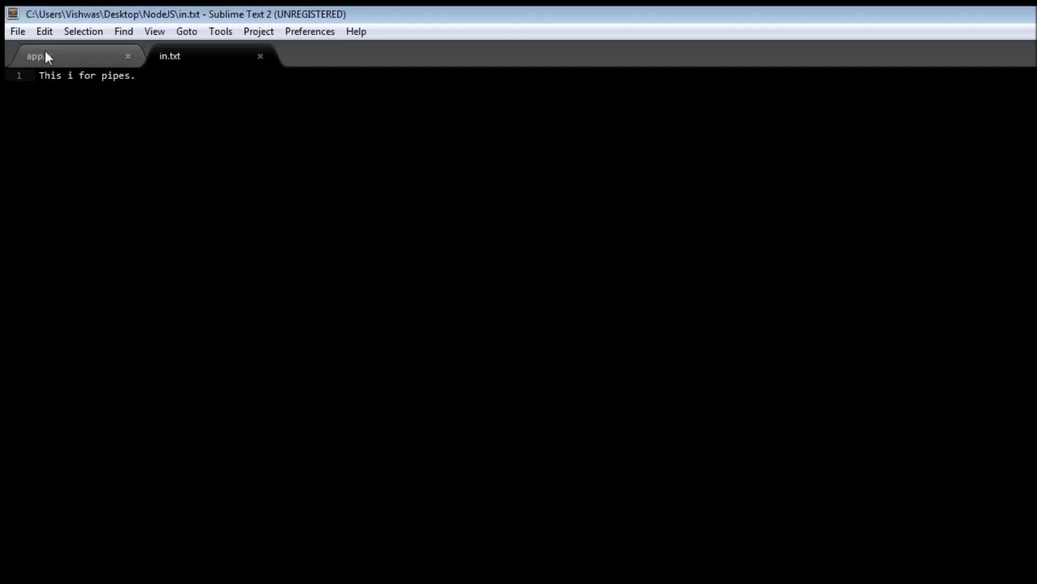
left_click(45, 55)
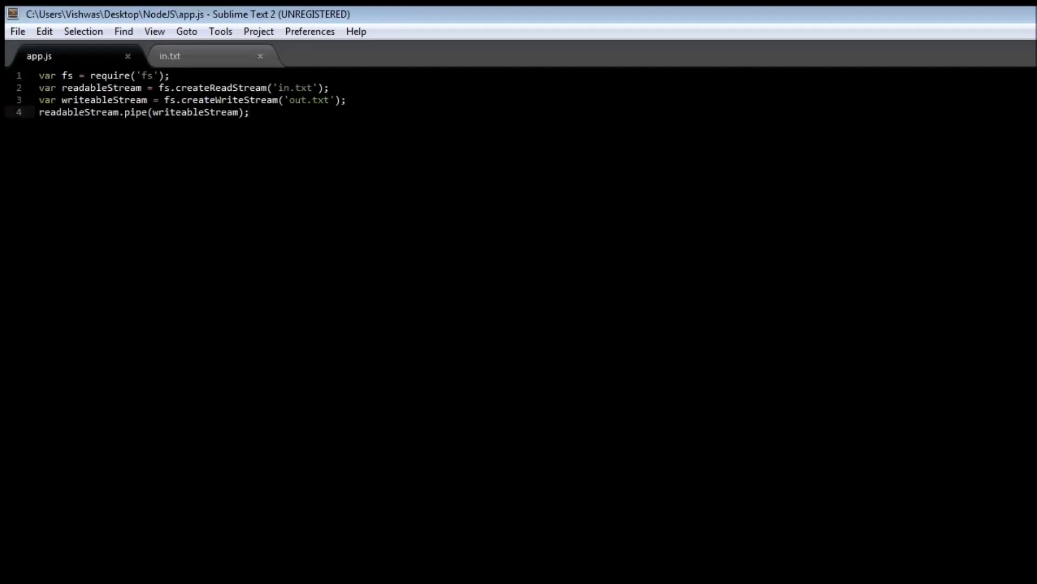
key("alt+Tab")
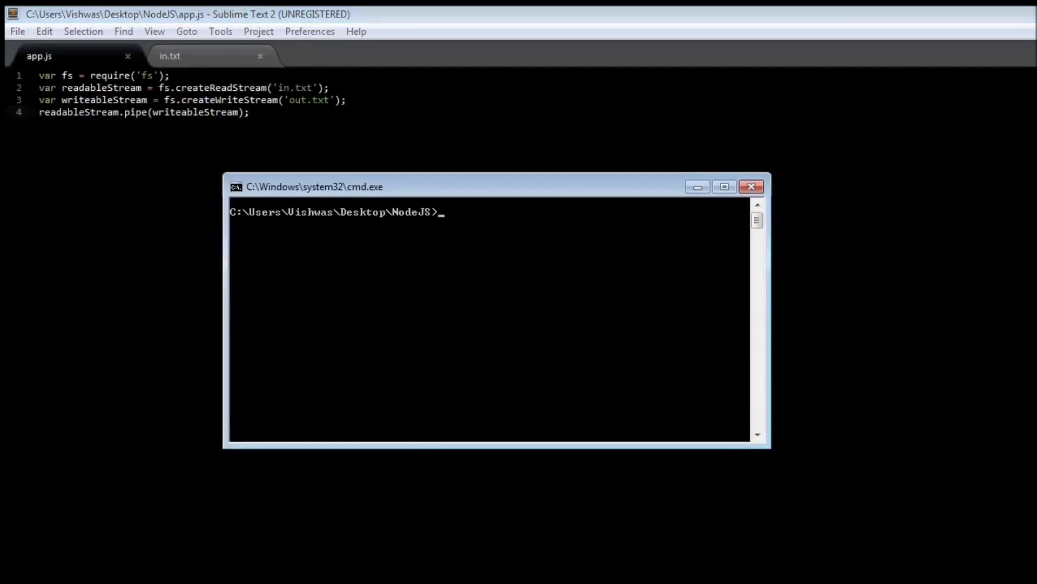
type("node")
type(" app.js")
Step: Run node app.js, then select the newly created out.txt in the NodeJS folder
key("Return")
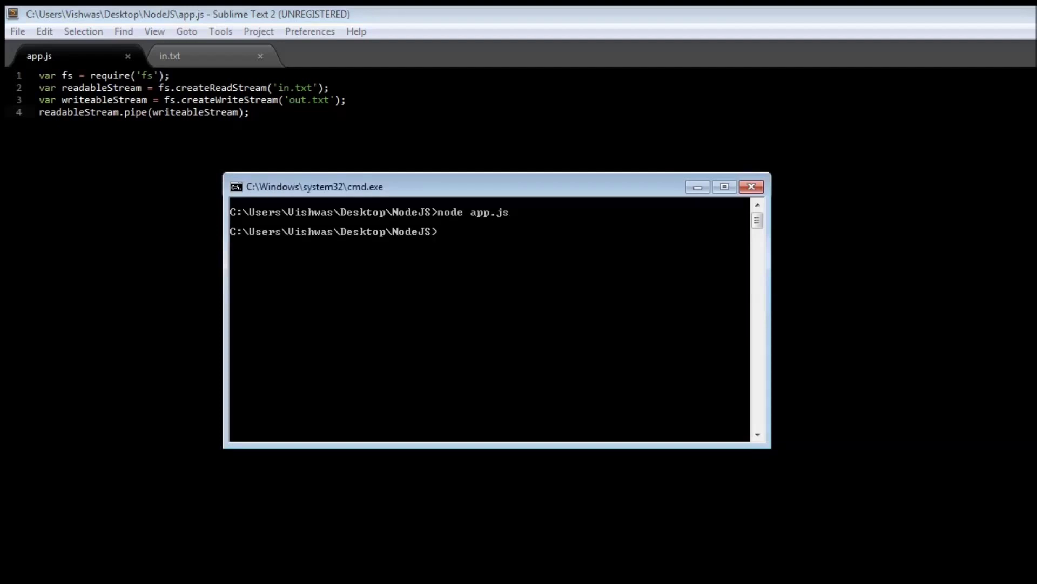
key("alt+Tab")
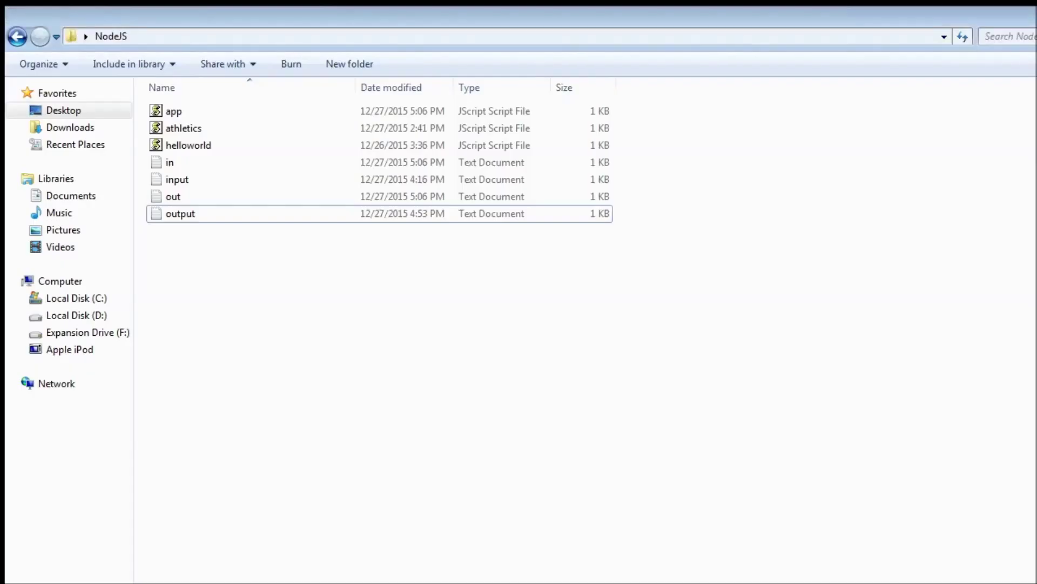
key("Up")
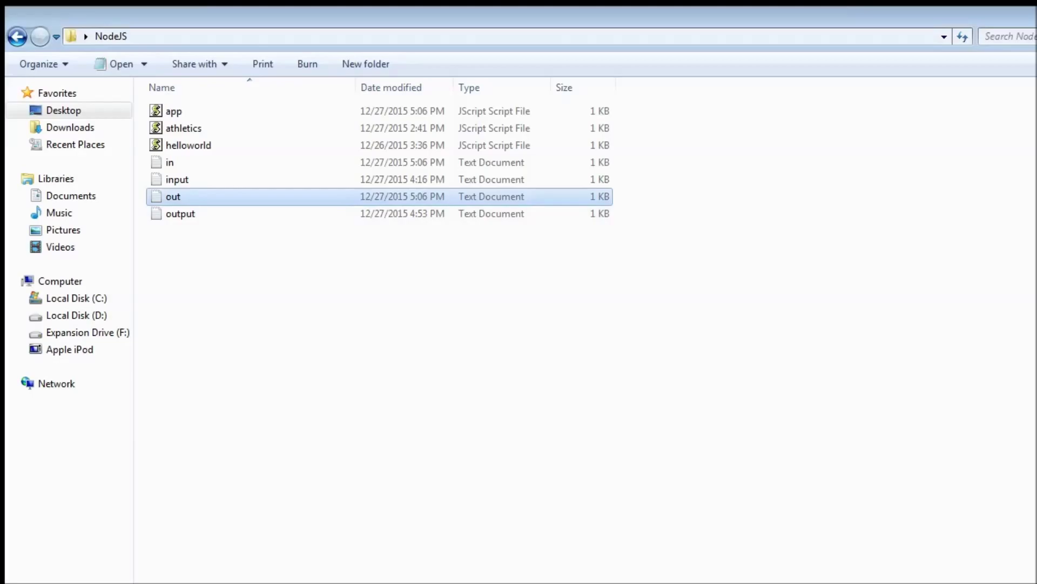
Step: Open out.txt and compare it with in.txt; both read 'This i for pipes.'
key("Return")
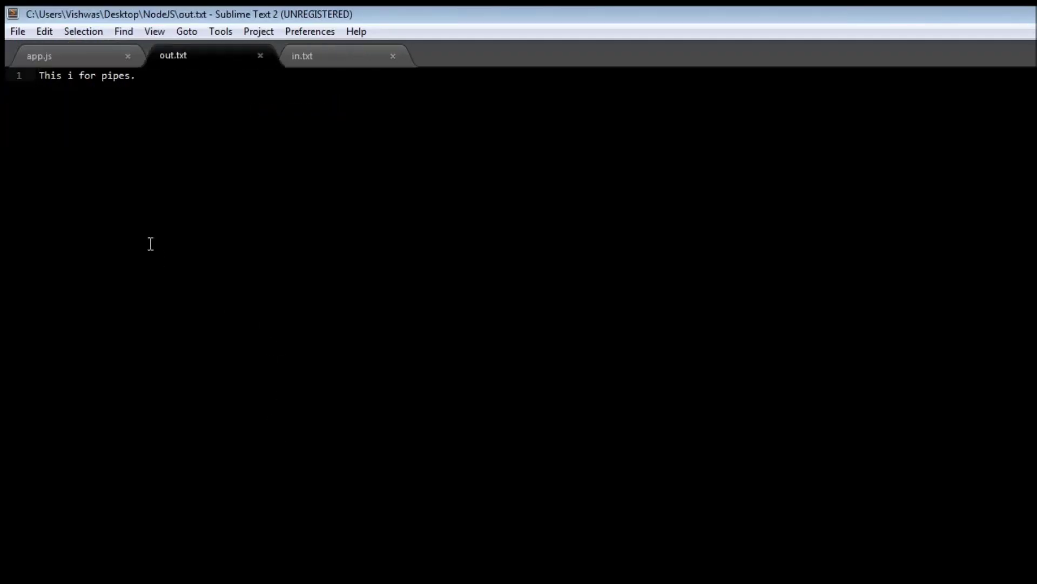
left_click(359, 55)
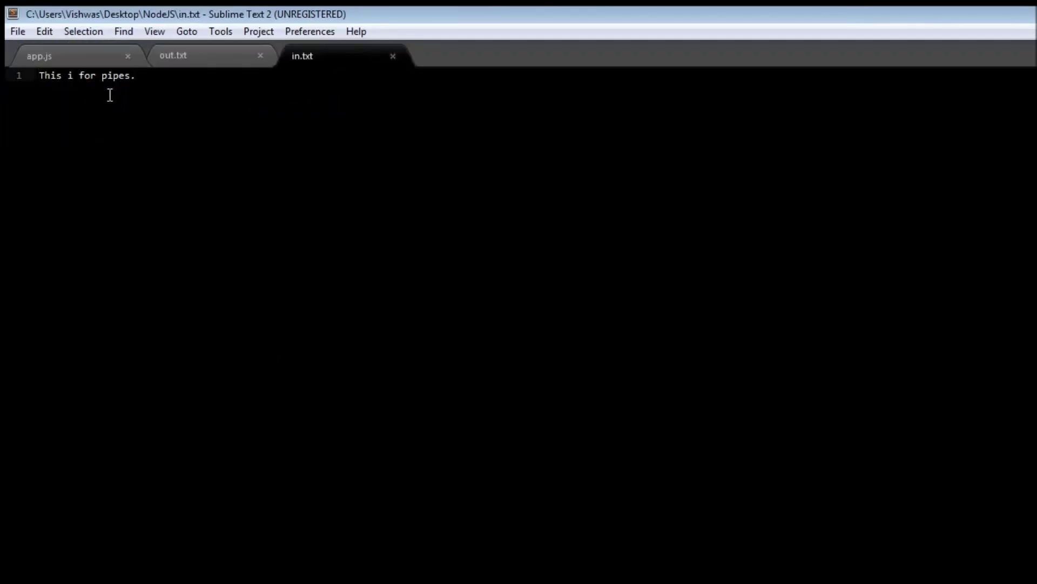
left_click(189, 54)
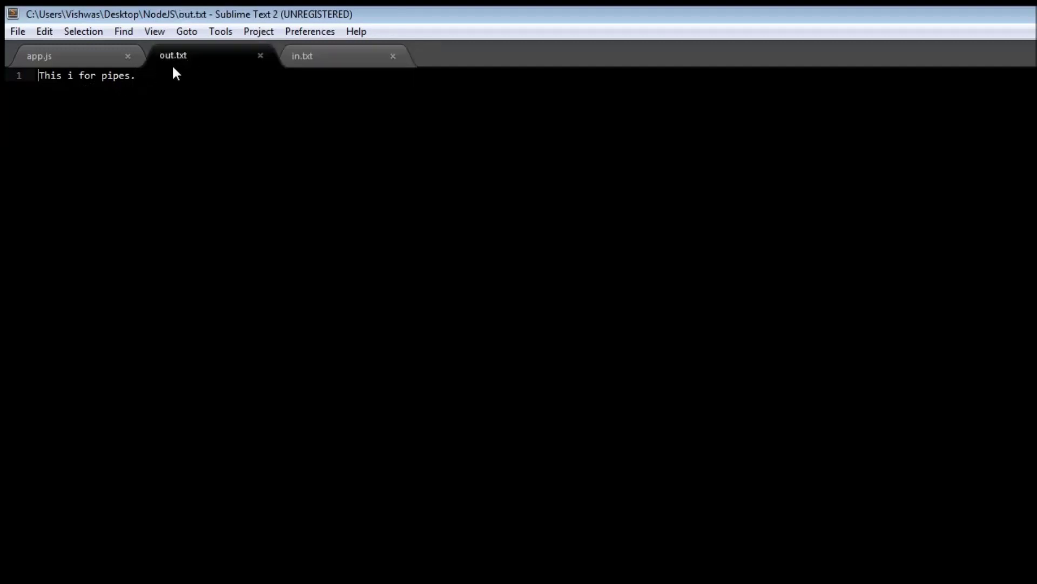
left_click(76, 56)
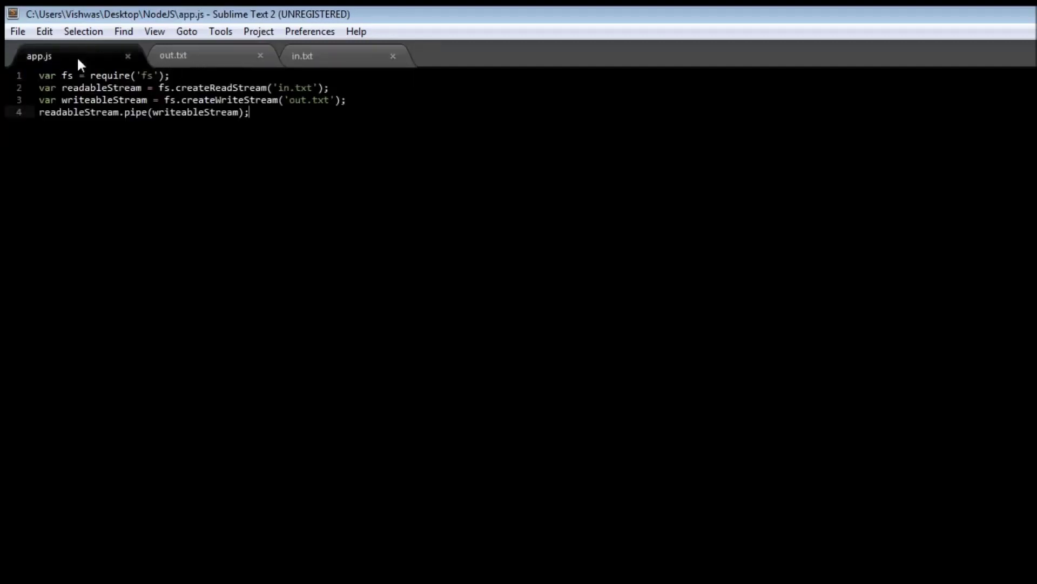